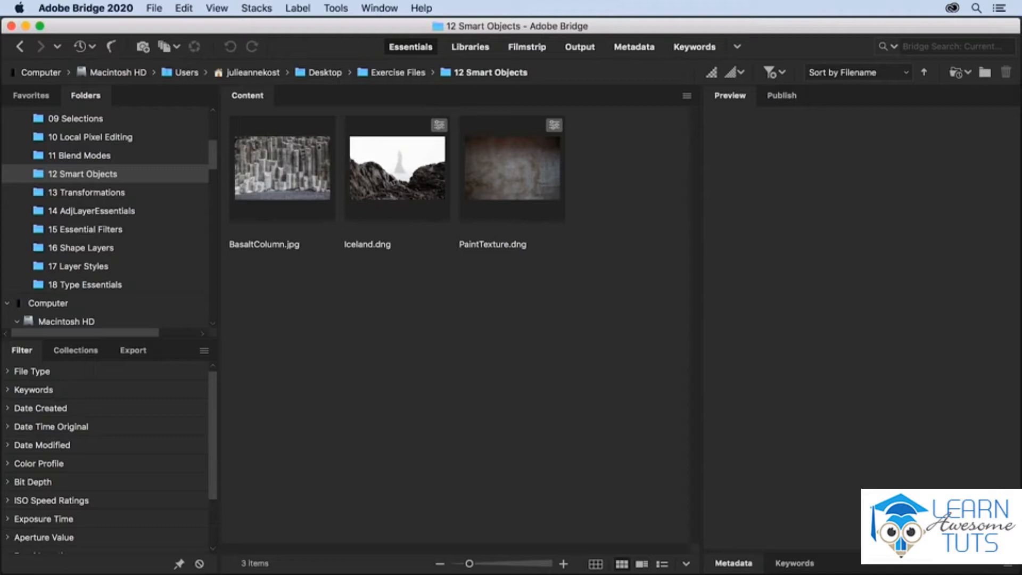
- Open Iceland.dng from the 12 Smart Objects folder through Camera Raw into Photoshop as a smart object
{"action": "left_click", "coordinate": [411, 179]}
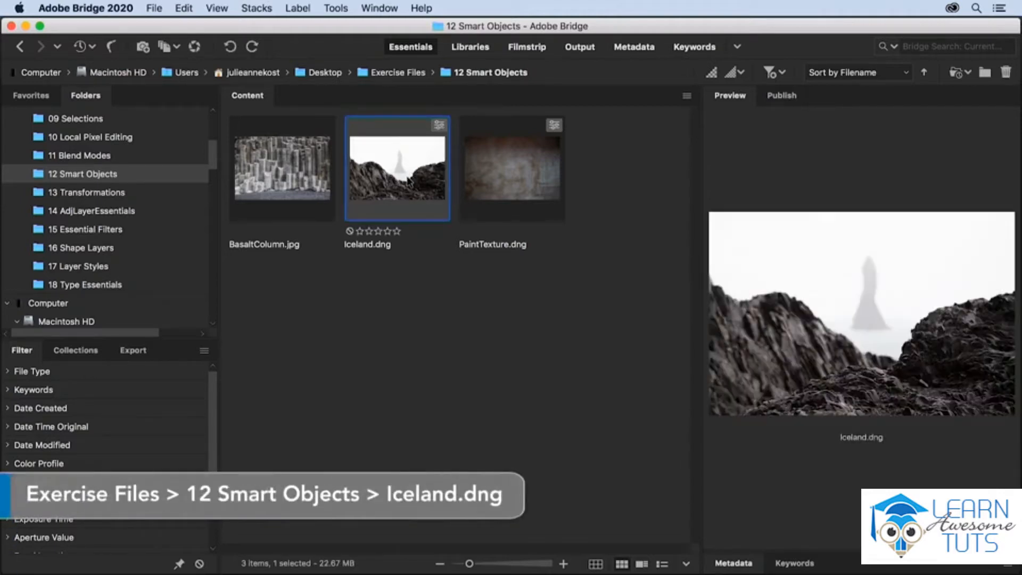
{"action": "double_click", "coordinate": [408, 181]}
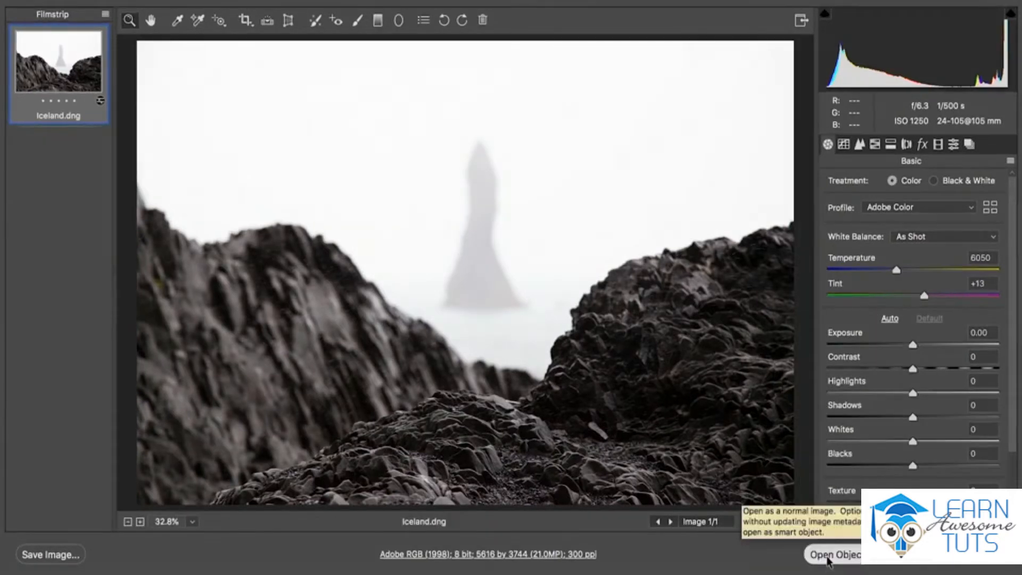
{"action": "left_click", "coordinate": [828, 557]}
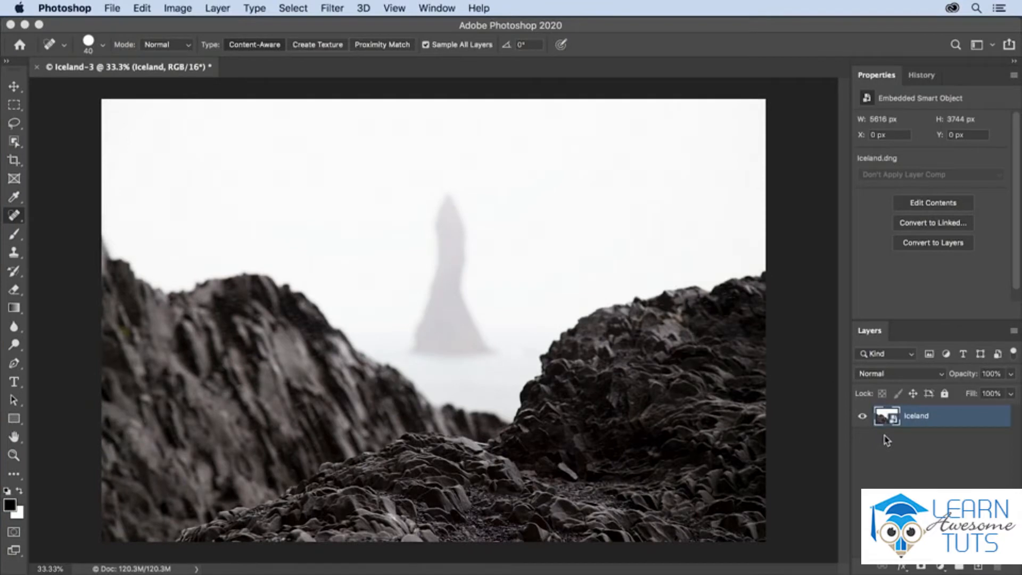
{"action": "left_click", "coordinate": [223, 9]}
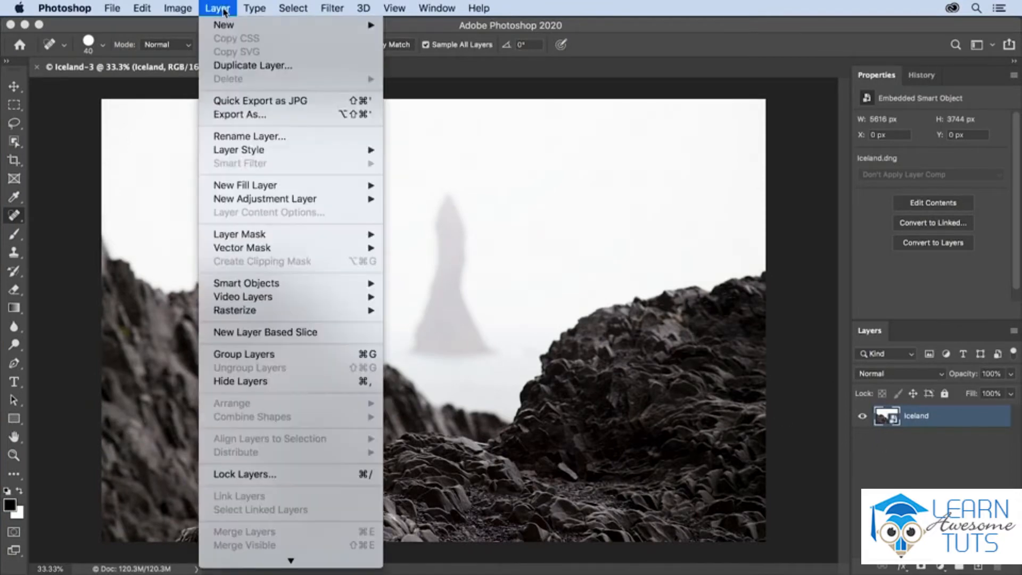
{"action": "mouse_move", "coordinate": [300, 283]}
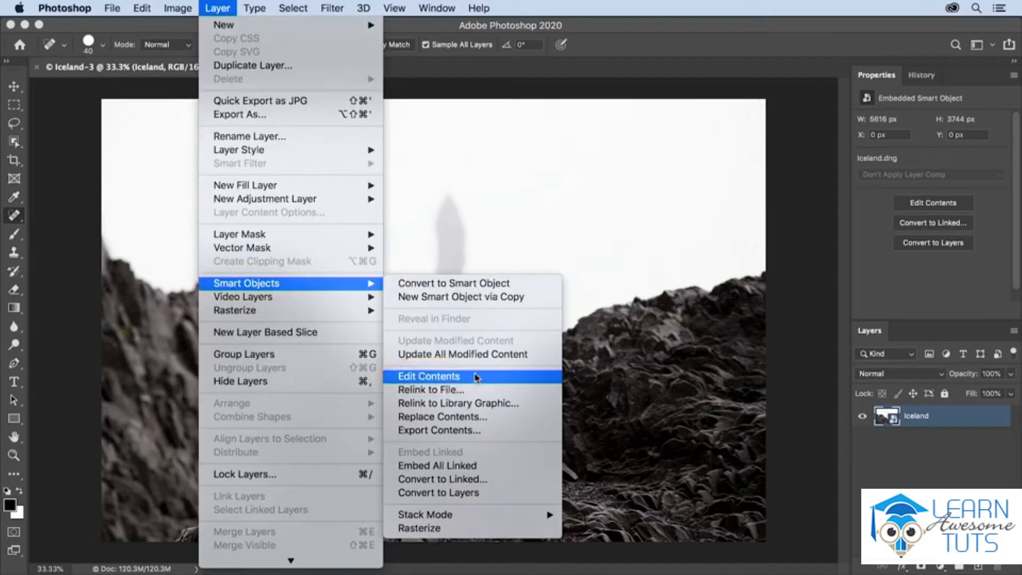
{"action": "left_click", "coordinate": [709, 393]}
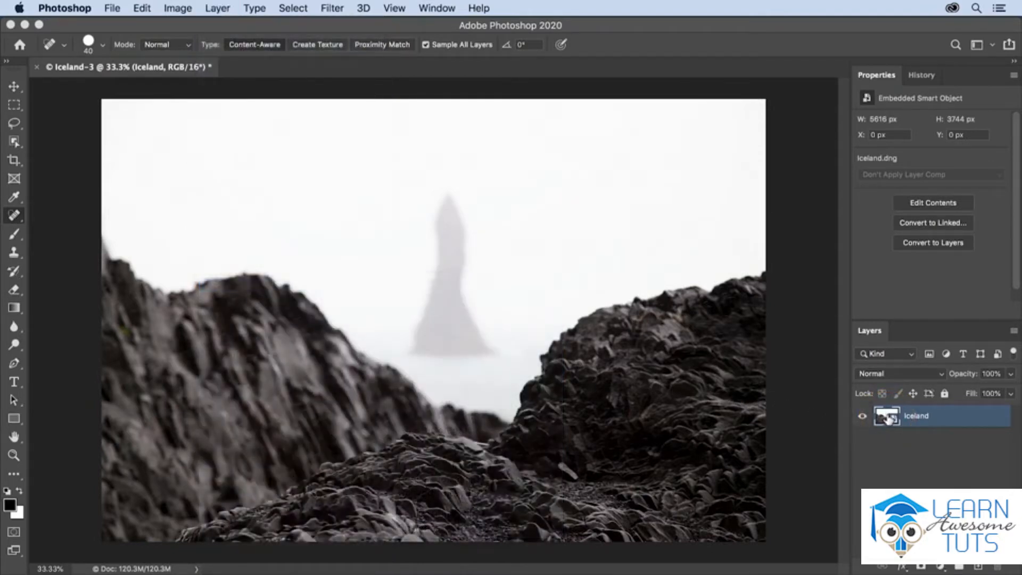
- Reopen the Iceland smart object's contents in Camera Raw and apply the automatic tonal adjustments
{"action": "double_click", "coordinate": [887, 419]}
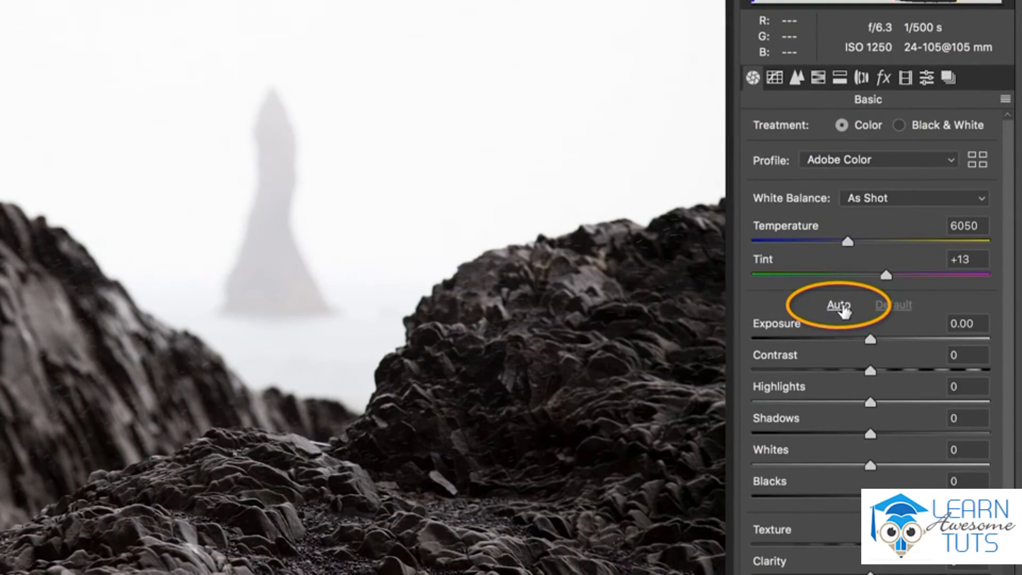
{"action": "left_click", "coordinate": [874, 303]}
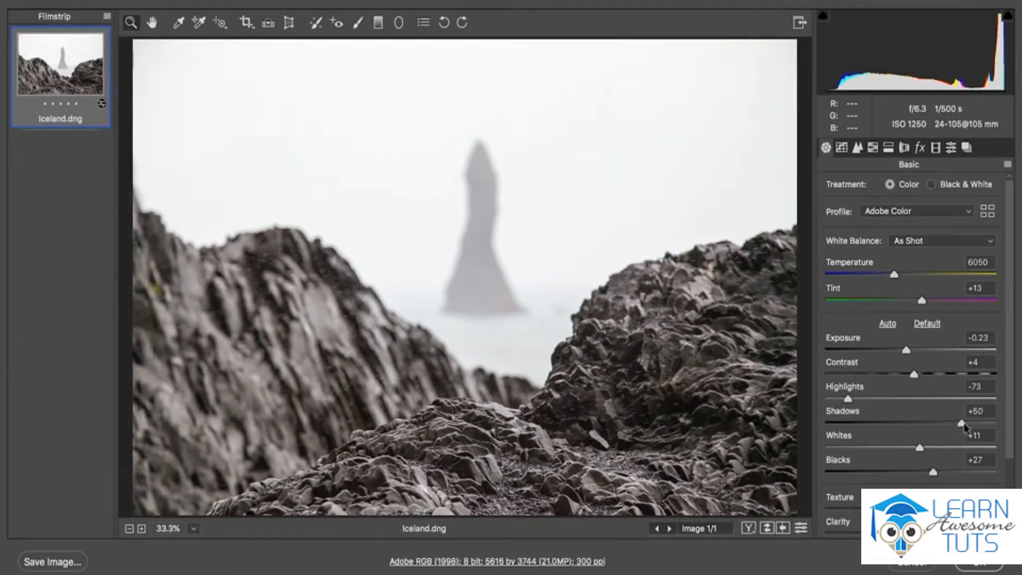
{"action": "left_click", "coordinate": [979, 565]}
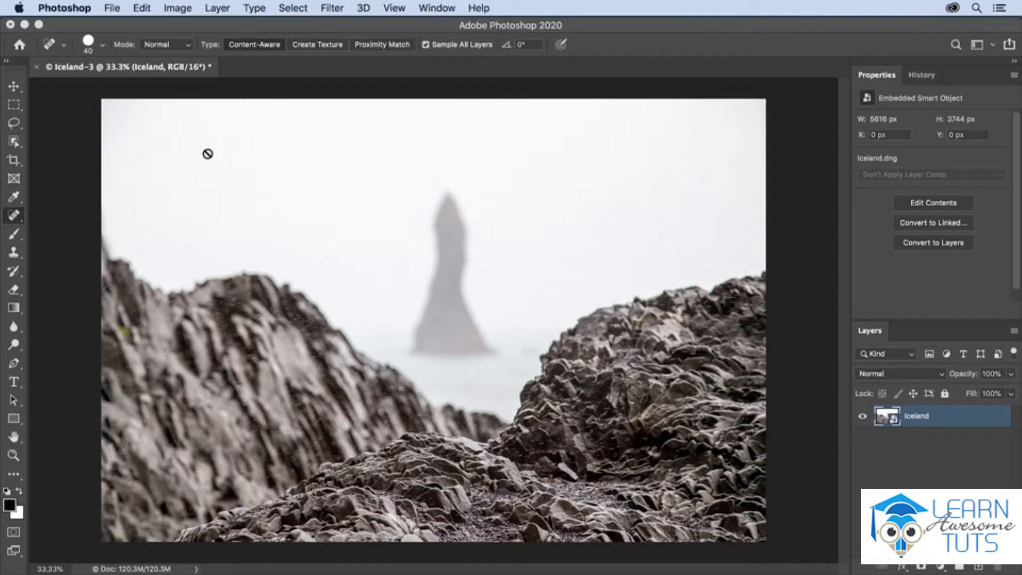
- Place PaintTexture.dng from the 12 Smart Objects exercise folder as an embedded smart object with its default raw settings
{"action": "left_click", "coordinate": [110, 10]}
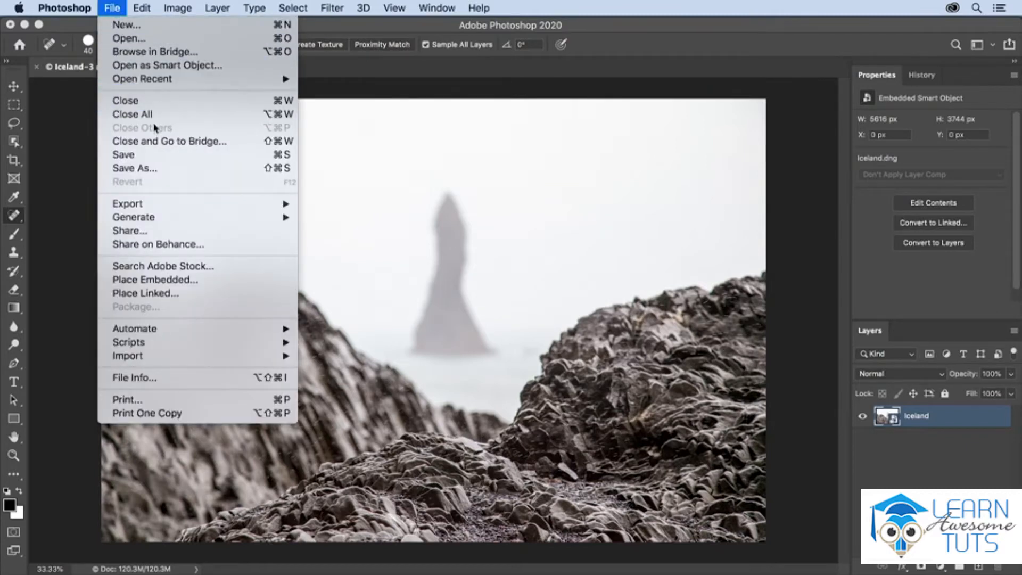
{"action": "left_click", "coordinate": [207, 282]}
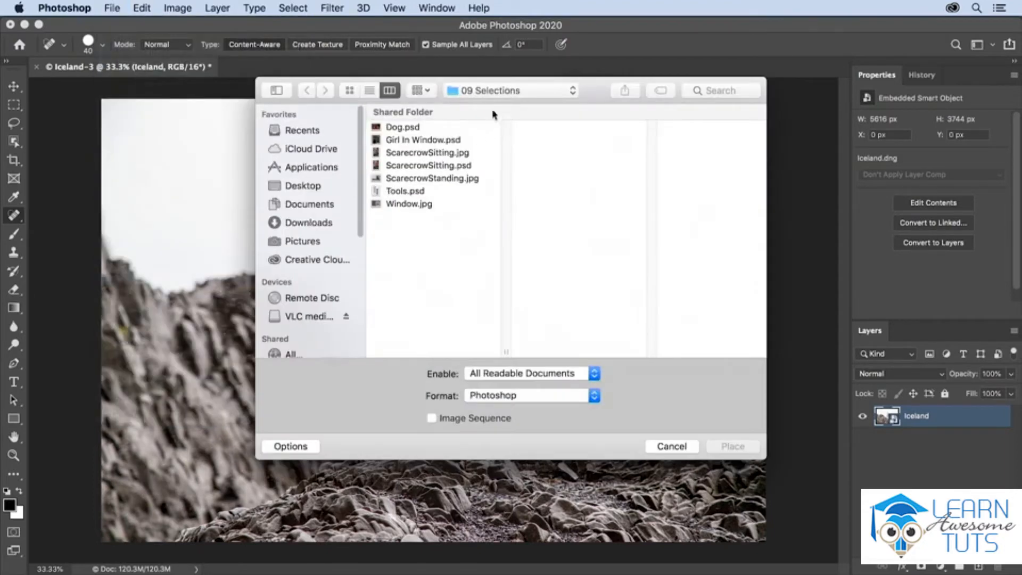
{"action": "left_click", "coordinate": [495, 91]}
{"action": "left_click", "coordinate": [492, 106]}
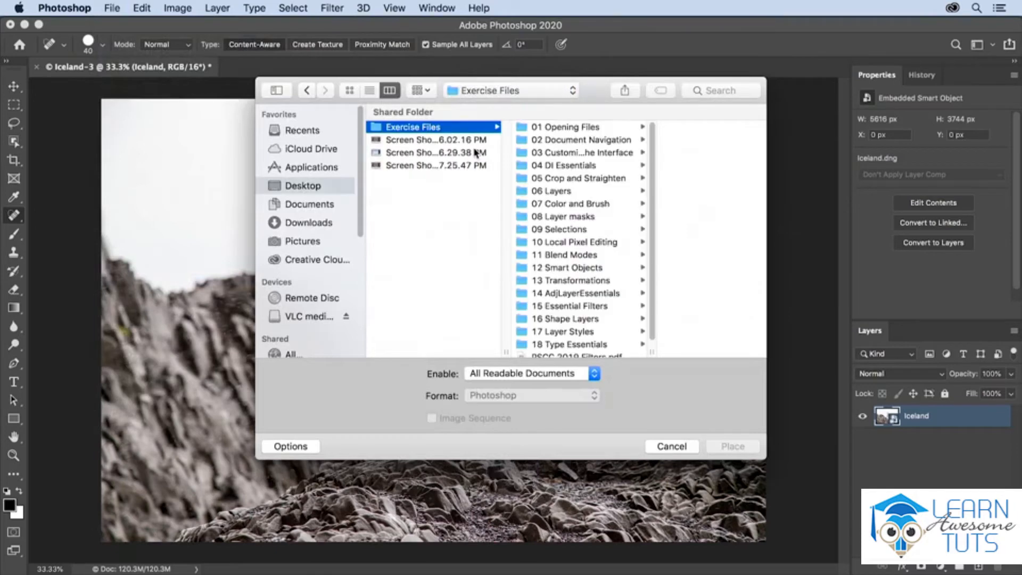
{"action": "left_click", "coordinate": [563, 268]}
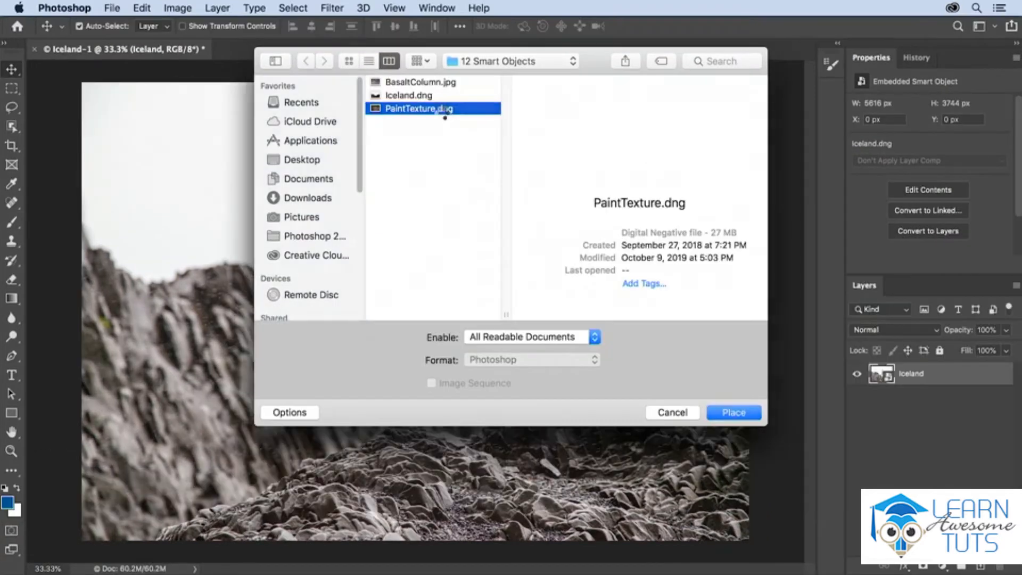
{"action": "double_click", "coordinate": [445, 109]}
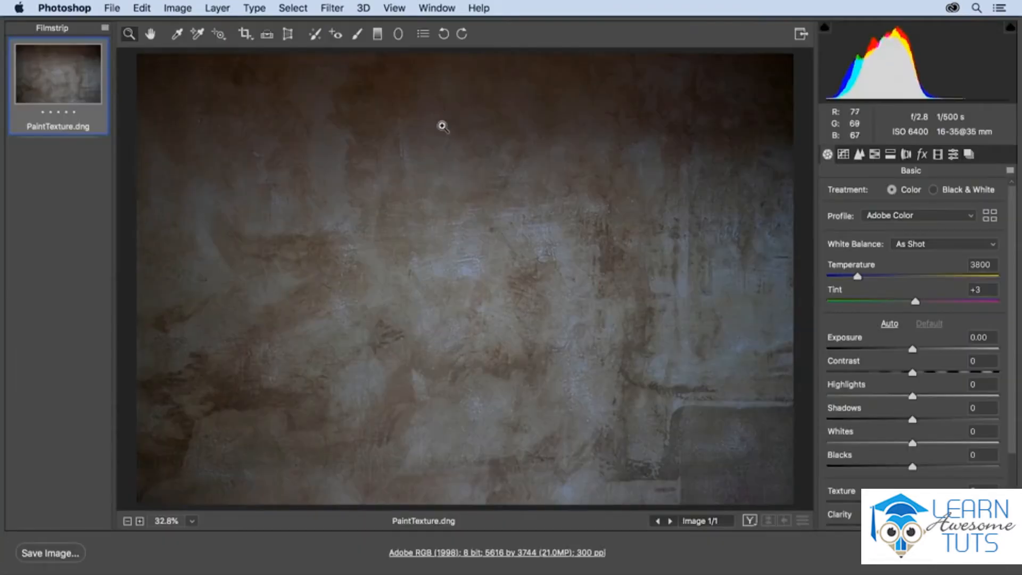
{"action": "key", "text": "Return"}
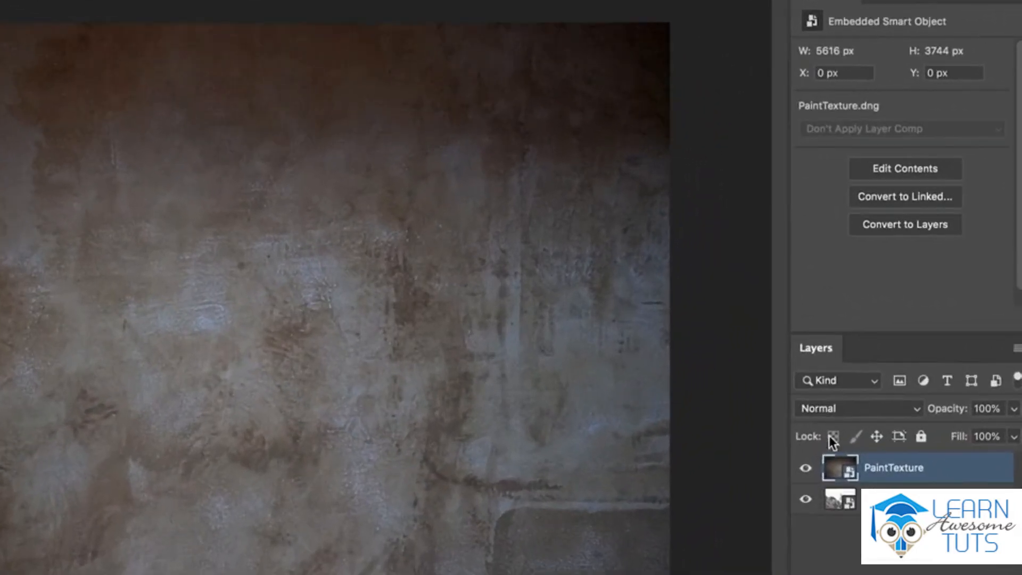
- Set the PaintTexture layer's blend mode to Multiply
{"action": "left_click", "coordinate": [887, 417]}
{"action": "left_click", "coordinate": [879, 414]}
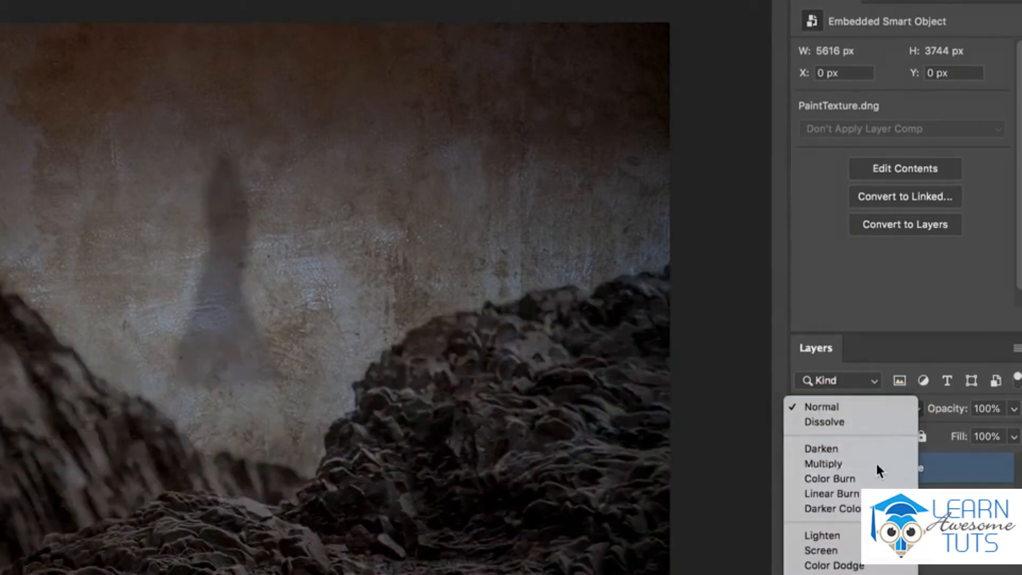
{"action": "left_click", "coordinate": [877, 461]}
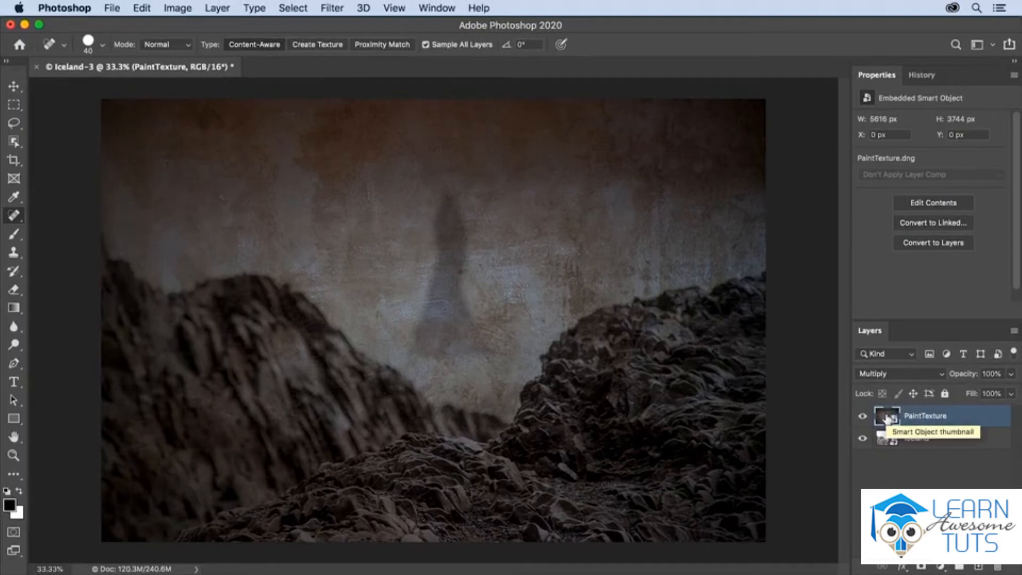
- Reopen the PaintTexture smart object in Camera Raw and enable Remove Chromatic Aberration and lens profile corrections
{"action": "double_click", "coordinate": [887, 419]}
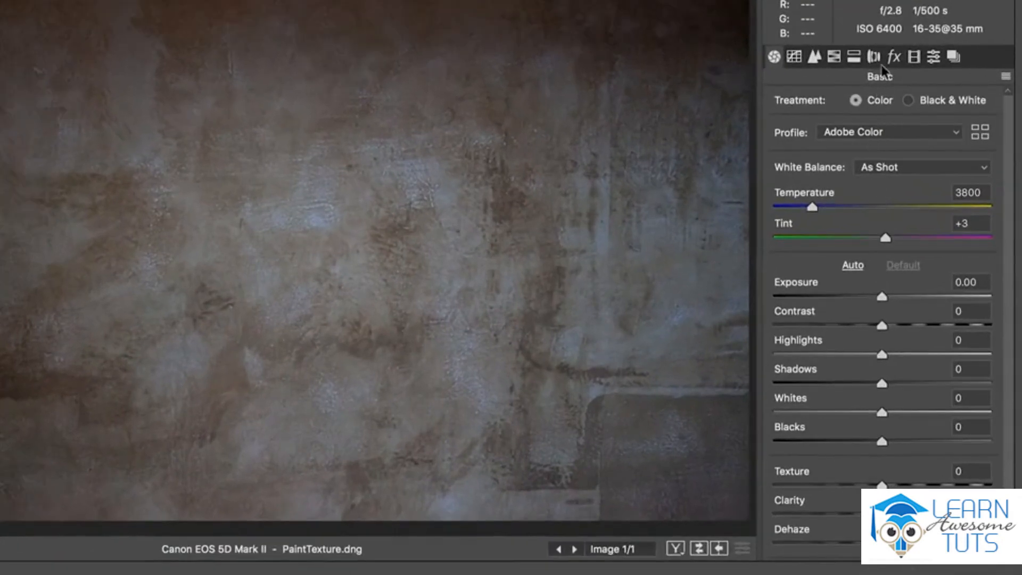
{"action": "left_click", "coordinate": [874, 58]}
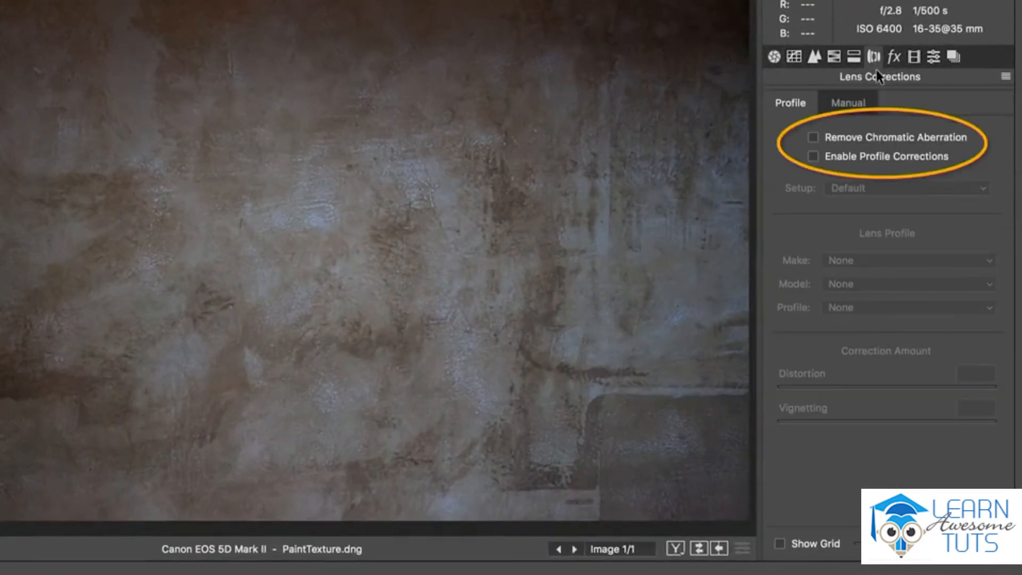
{"action": "left_click", "coordinate": [861, 137]}
{"action": "left_click", "coordinate": [852, 155]}
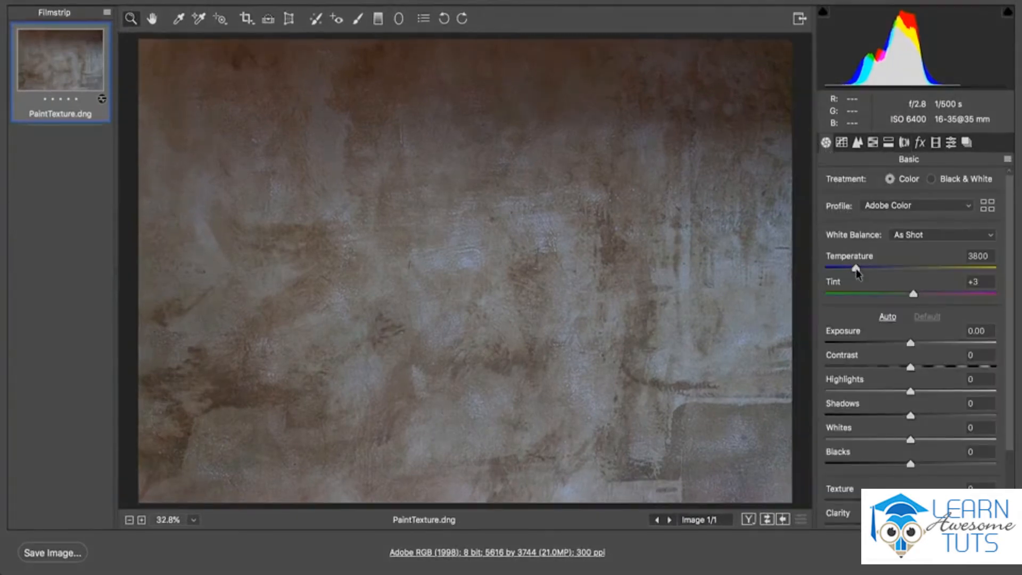
- Set the paint texture's temperature to 4350 and exposure to +0.50, applying the raw changes to the smart object
{"action": "left_click_drag", "start_coordinate": [856, 271], "coordinate": [865, 272]}
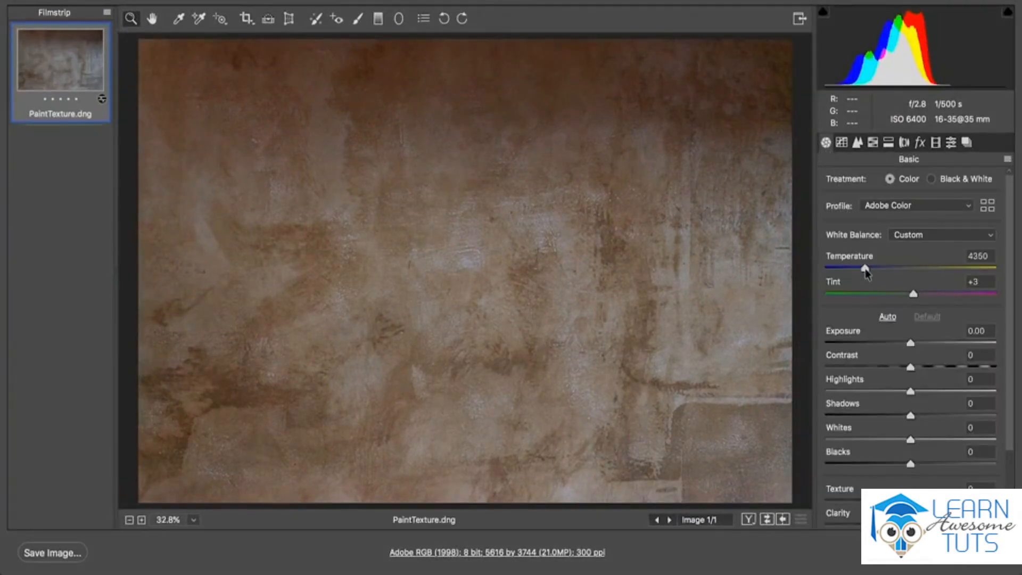
{"action": "left_click_drag", "start_coordinate": [911, 344], "coordinate": [919, 347]}
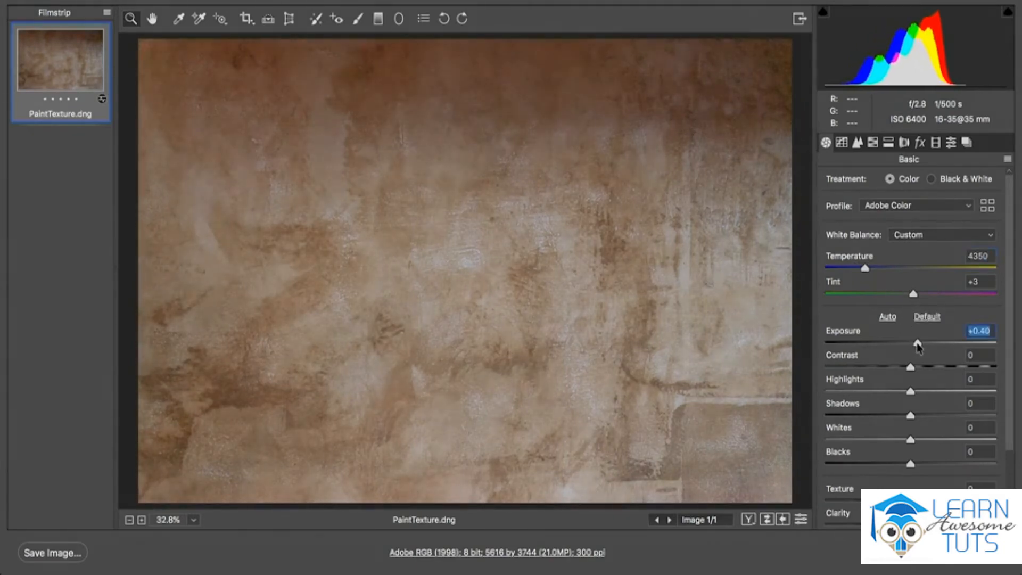
{"action": "key", "text": "Return"}
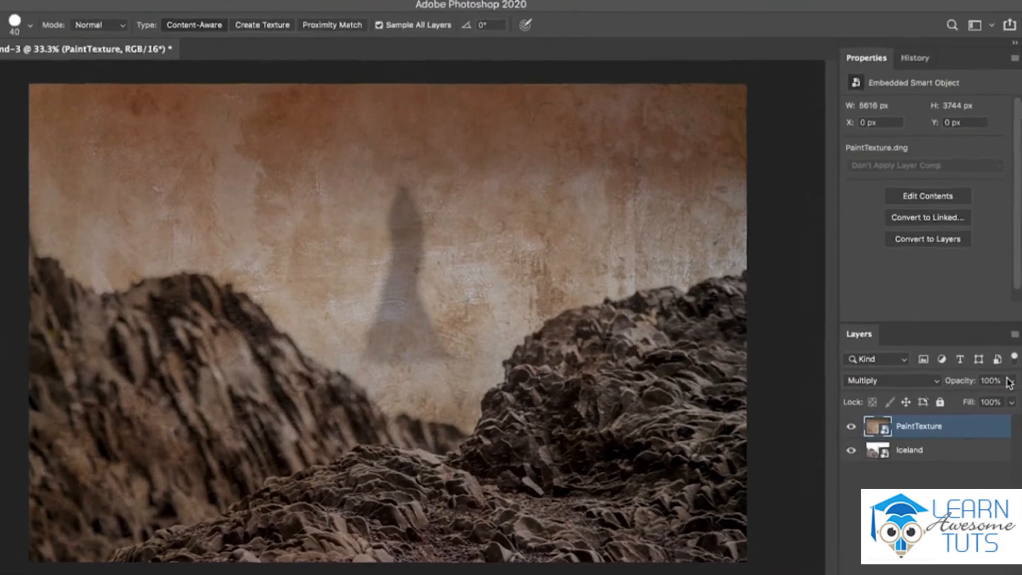
- Reduce the PaintTexture layer's opacity to 83%
{"action": "left_click", "coordinate": [1010, 374]}
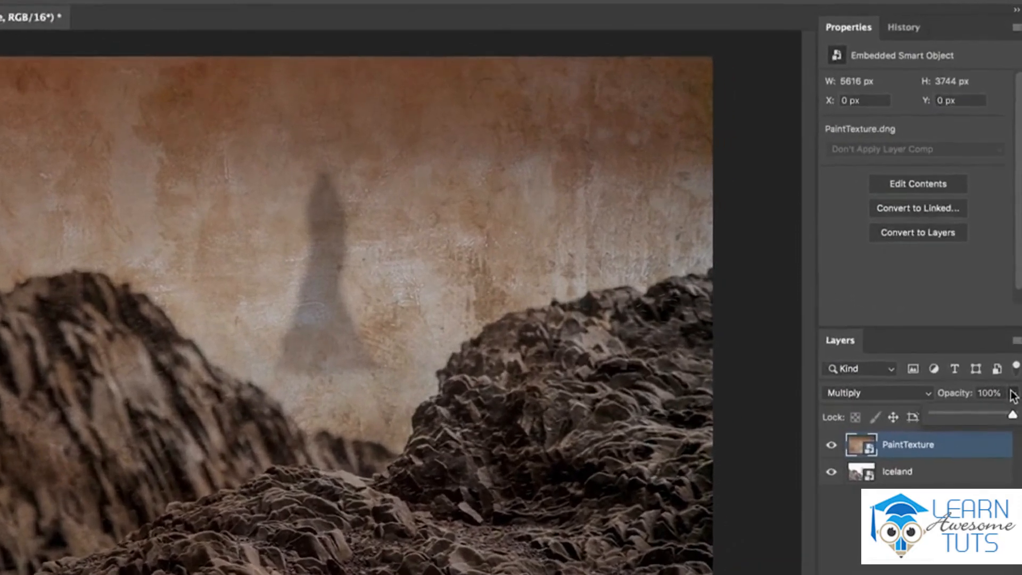
{"action": "left_click_drag", "start_coordinate": [1012, 413], "coordinate": [1000, 412]}
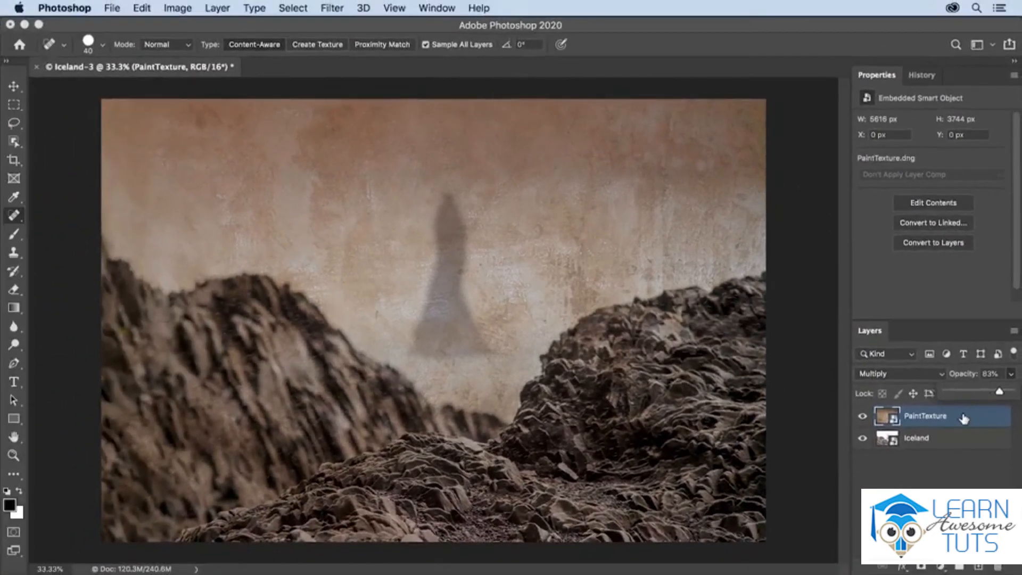
{"action": "left_click", "coordinate": [964, 419]}
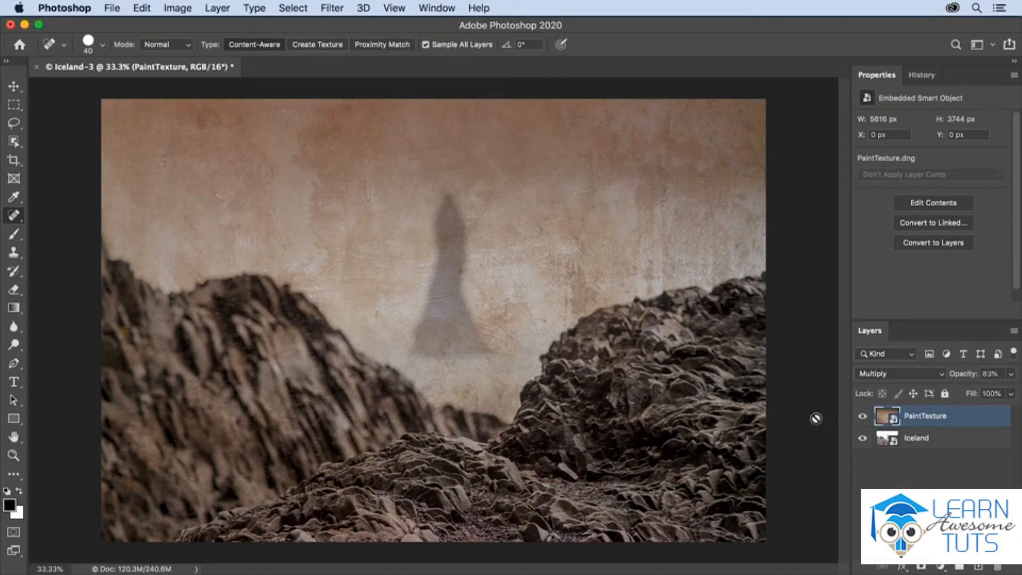
- Reopen the PaintTexture smart object in Camera Raw and set its Texture to +20
{"action": "double_click", "coordinate": [886, 419]}
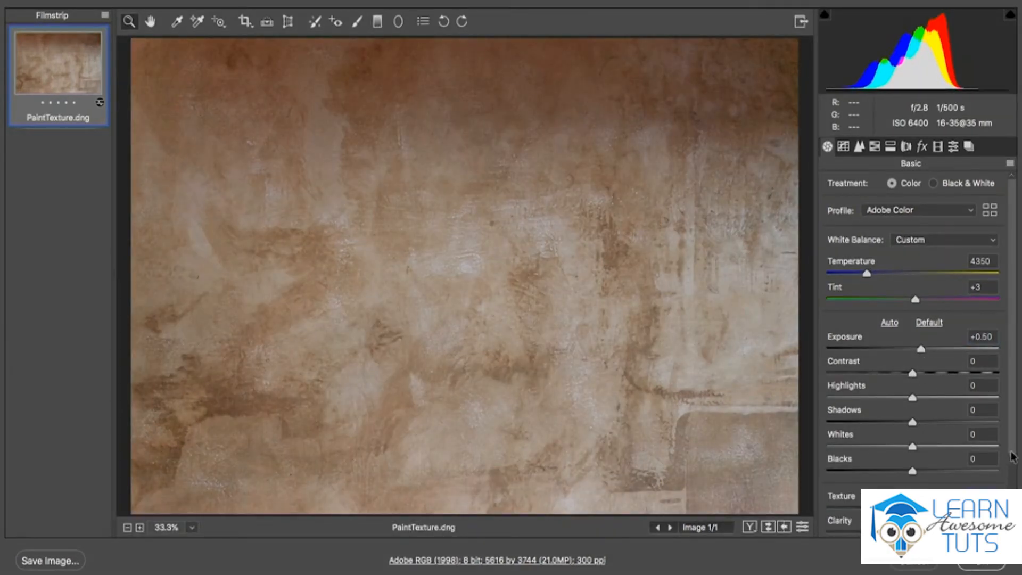
{"action": "scroll", "coordinate": [911, 372], "scroll_direction": "down", "scroll_amount": 4}
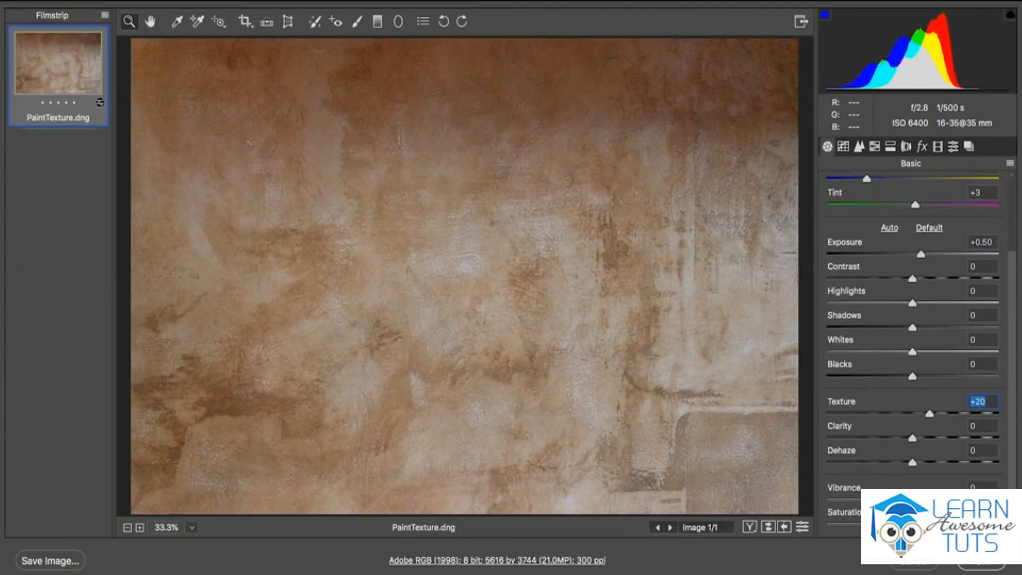
{"action": "left_click", "coordinate": [974, 564]}
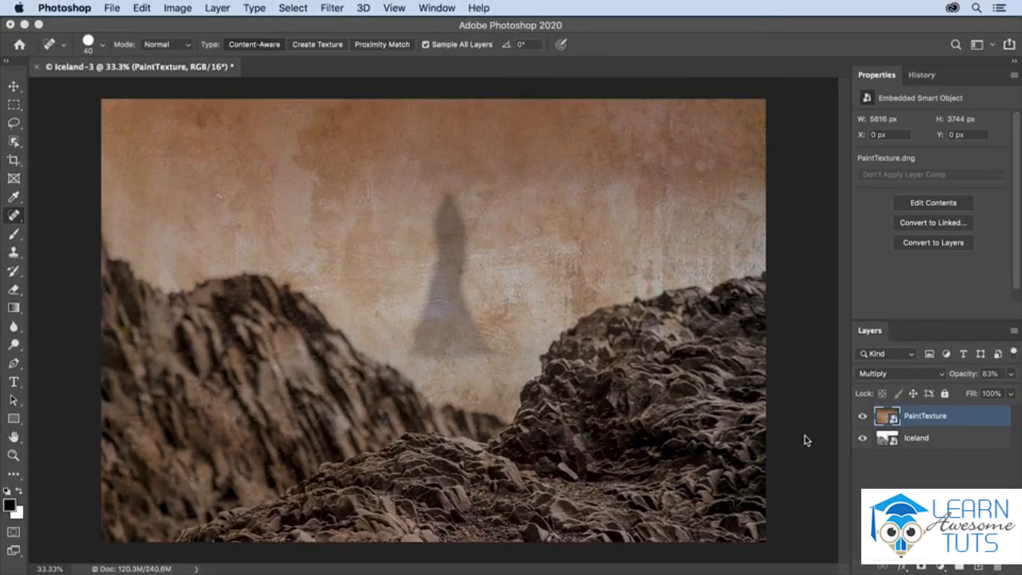
- Save the layered document as Iceland Composite.psd in the 12 Smart Objects folder and switch back to Adobe Bridge
{"action": "key", "text": "super+shift+s"}
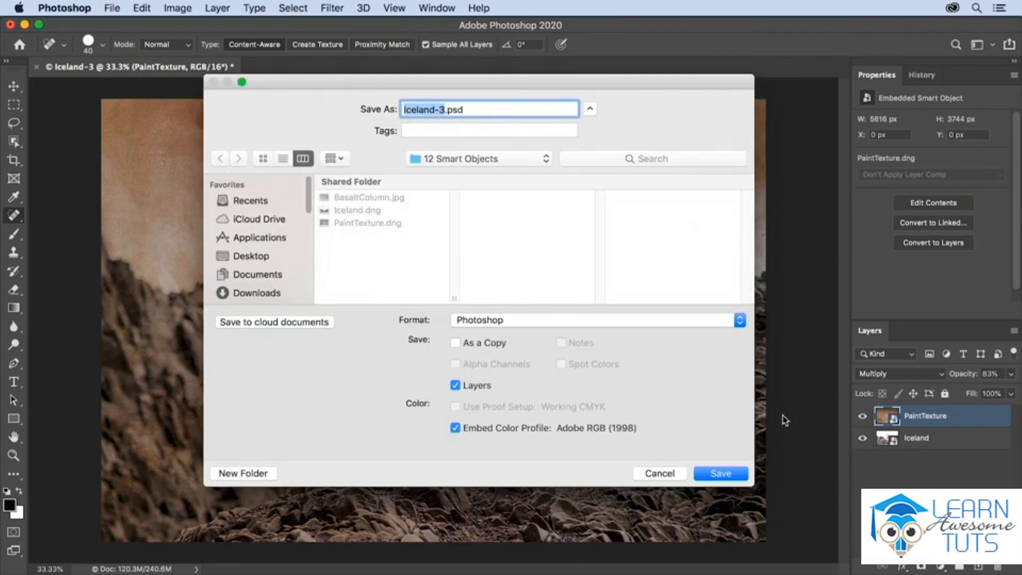
{"action": "type", "text": "Iceland Com"}
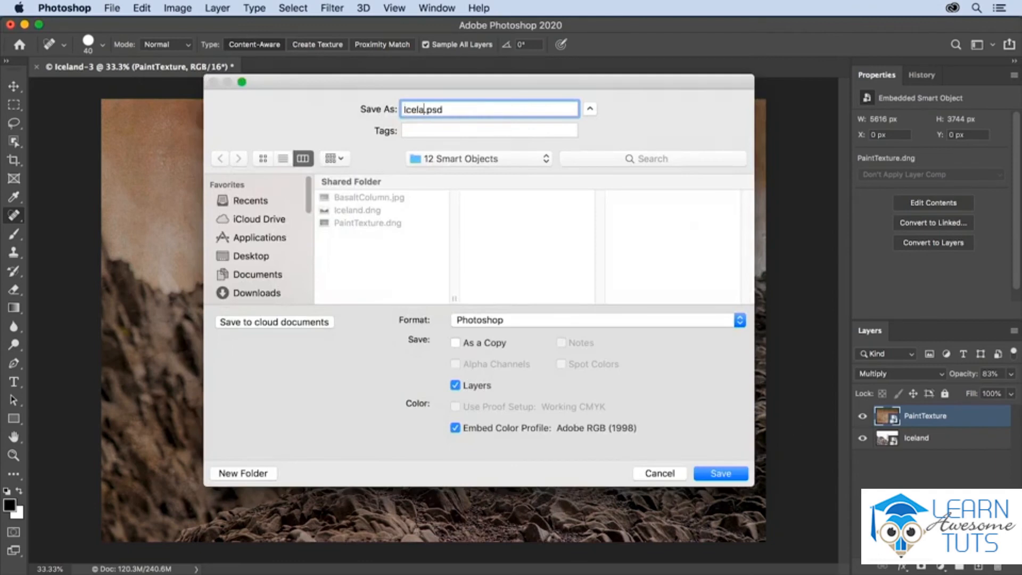
{"action": "type", "text": "posite"}
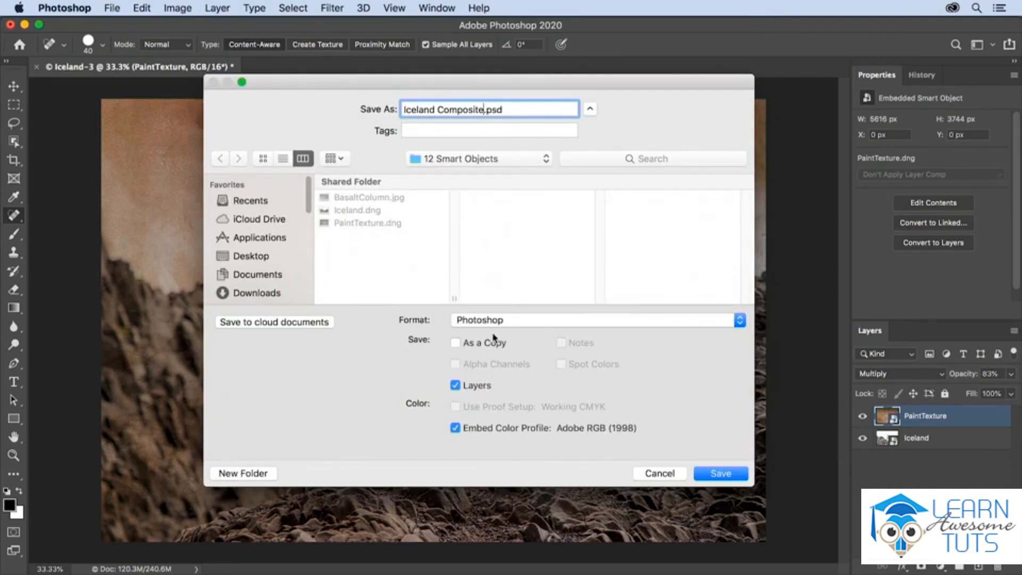
{"action": "left_click", "coordinate": [715, 475]}
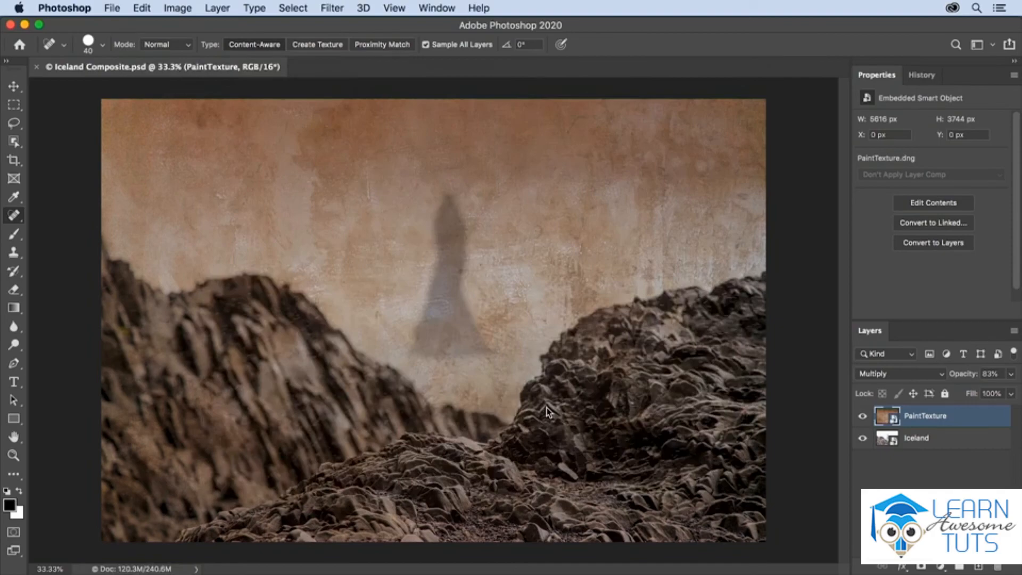
{"action": "key", "text": "super+Tab"}
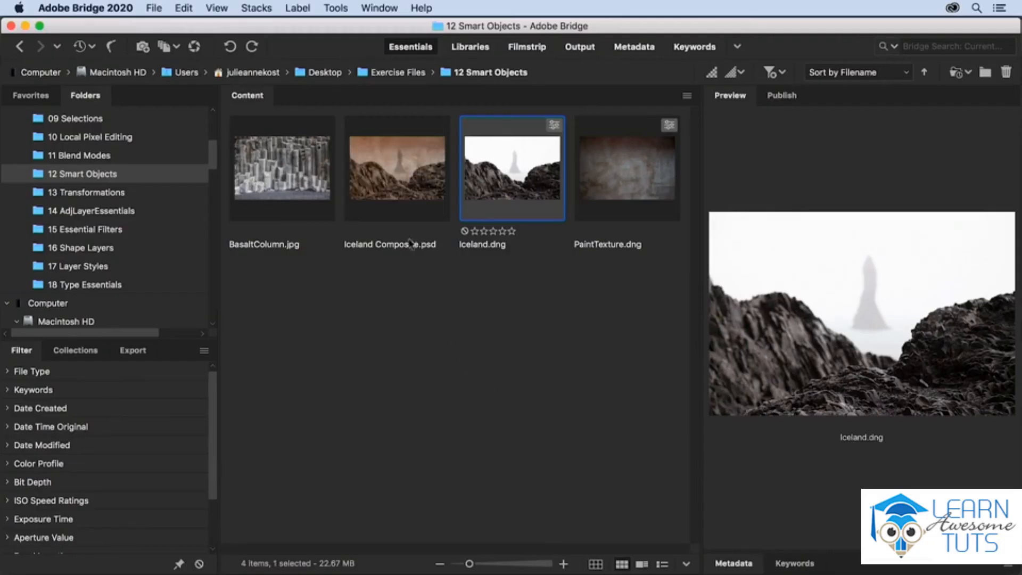